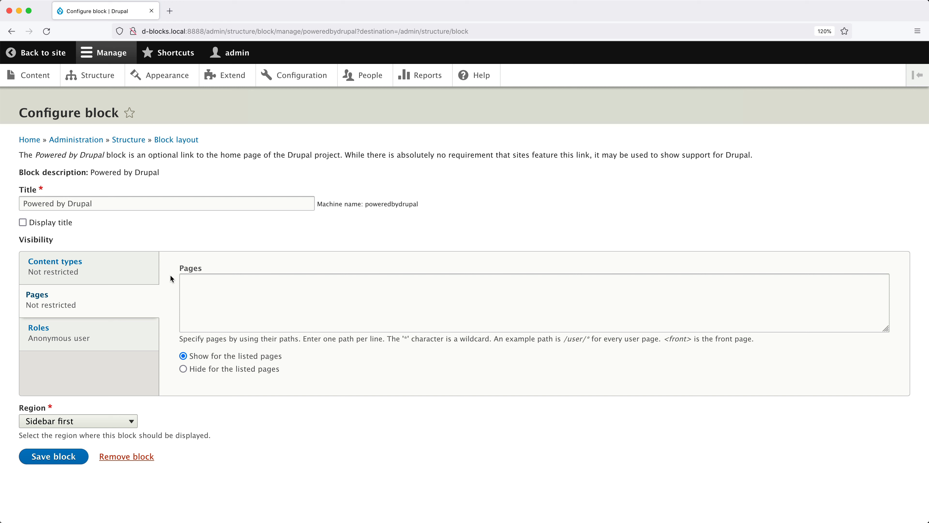
Enter the paths /user/* and /user/login in the block's page visibility list, one per line
{"action": "left_click", "coordinate": [205, 288]}
{"action": "type", "text": "/"}
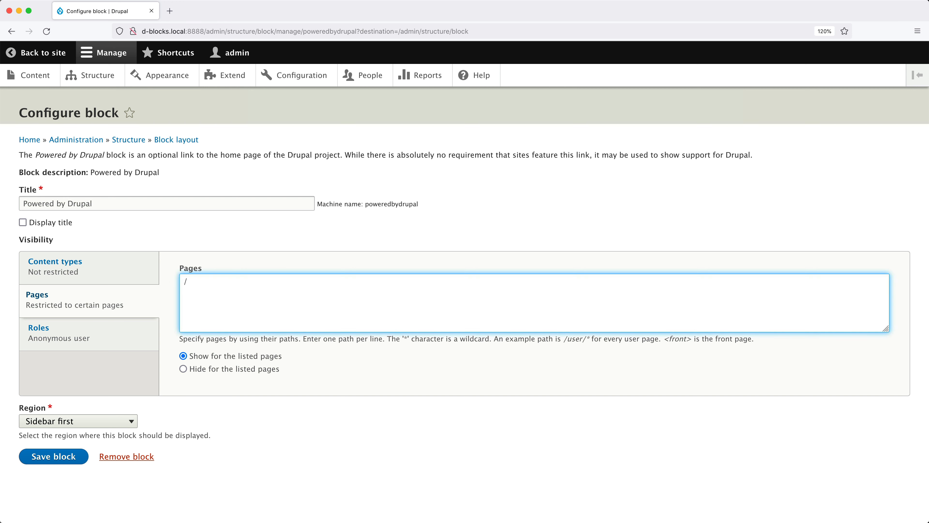
{"action": "type", "text": "user"}
{"action": "type", "text": "/"}
{"action": "type", "text": "* /"}
{"action": "type", "text": "user"}
{"action": "type", "text": "/login"}
{"action": "key", "text": "cmd+t"}
{"action": "type", "text": "https://www.drupal.org/project/block_exclude_pages"}
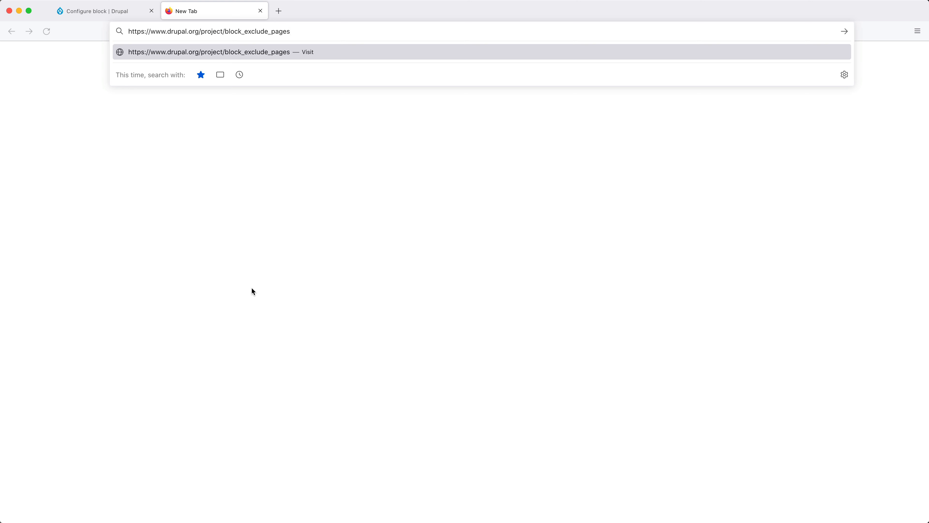
{"action": "key", "text": "Return"}
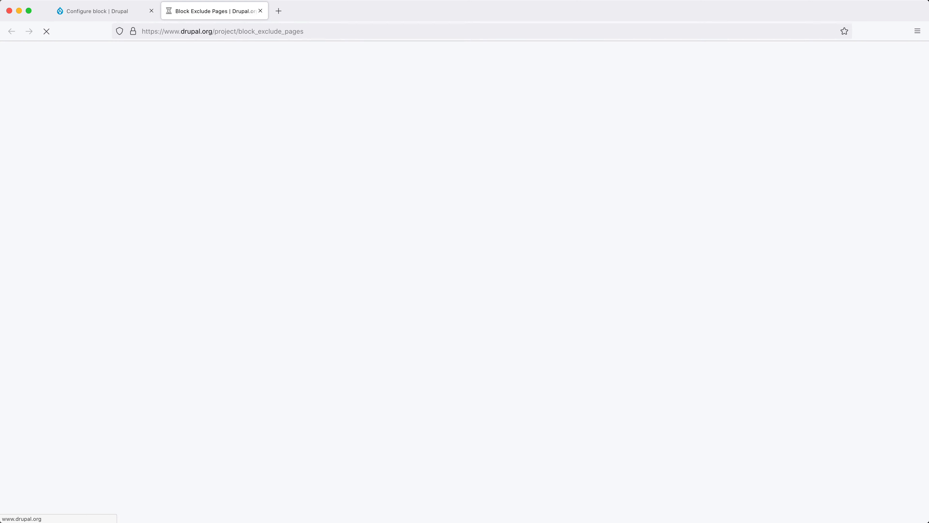
{"action": "scroll", "coordinate": [200, 315], "scroll_direction": "down", "scroll_amount": 5}
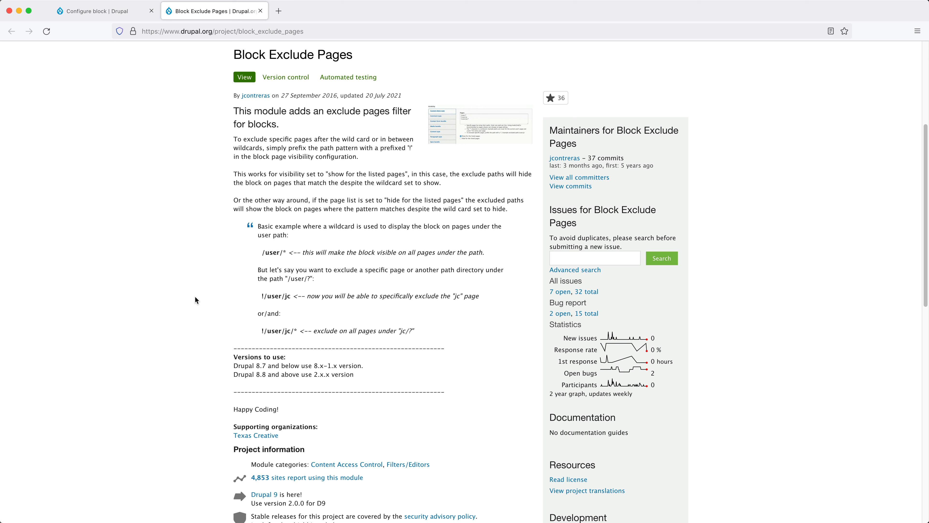
Switch to the terminal and download the module with composer require drupal/block_exclude_pages
{"action": "key", "text": "super+Tab"}
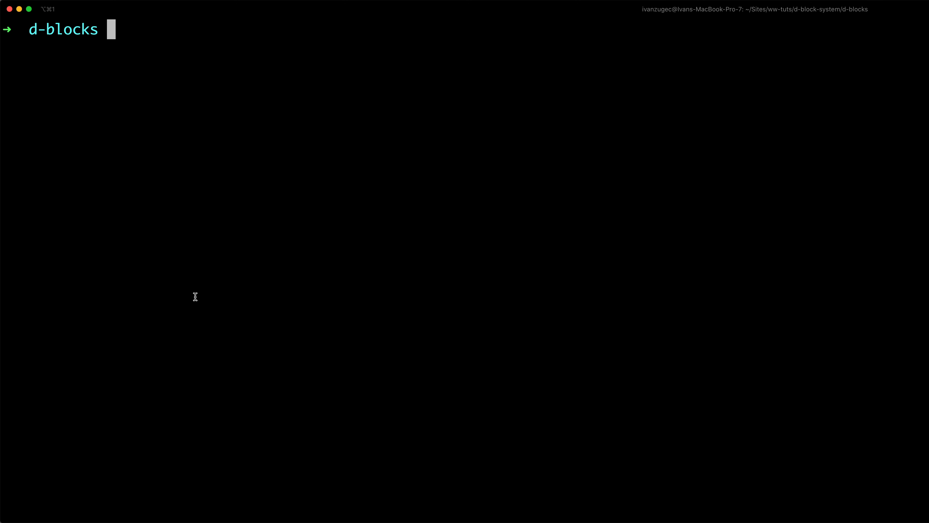
{"action": "type", "text": "composer require drupal/block_exclude_pages"}
{"action": "key", "text": "Right"}
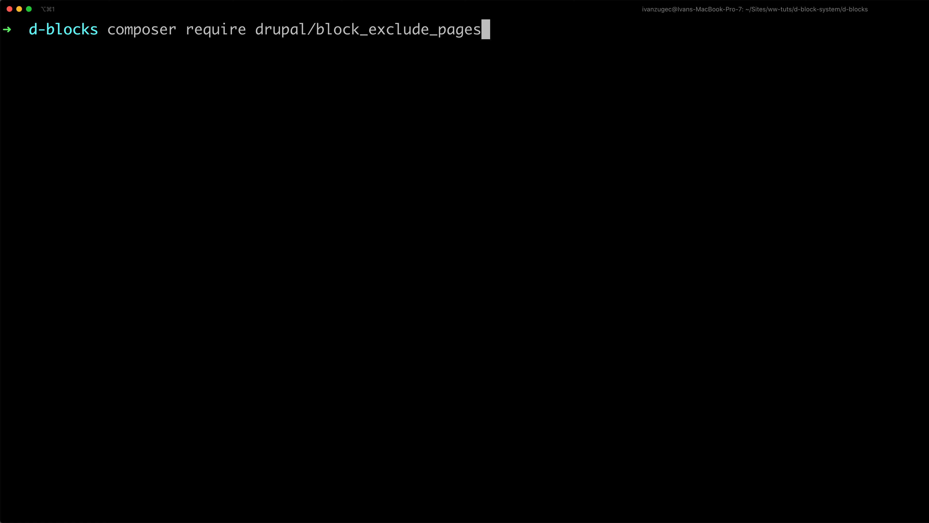
{"action": "key", "text": "Return"}
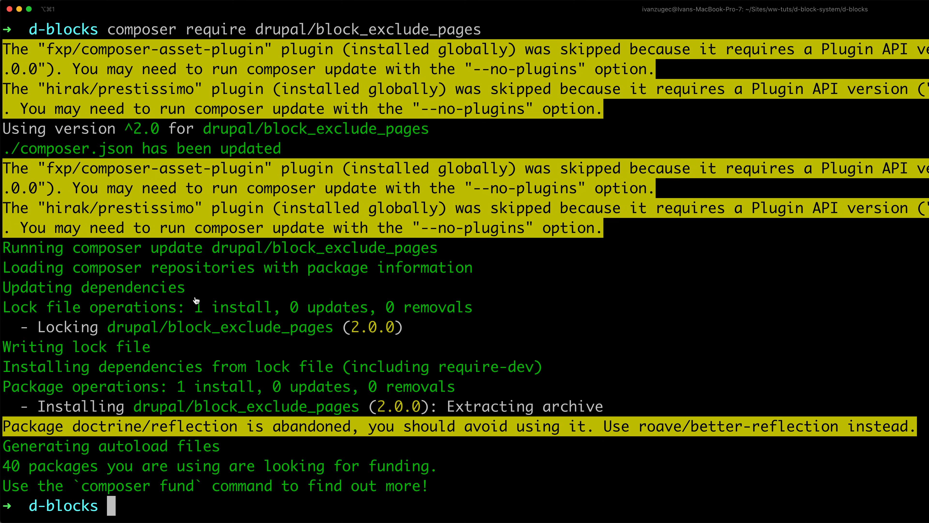
Return to the browser, filter the site's modules by "block" and enable Block Exclude Pages, closing the extra tabs
{"action": "key", "text": "super+Tab"}
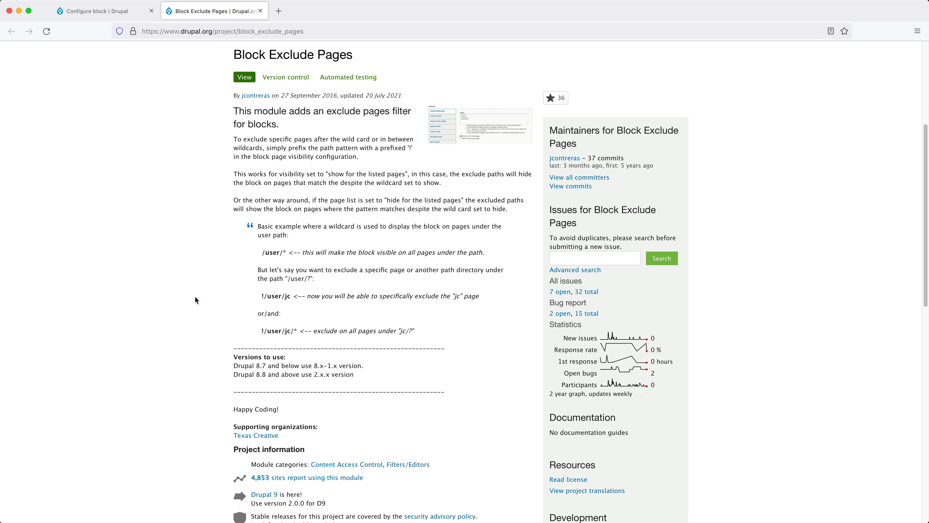
{"action": "left_click", "coordinate": [260, 12]}
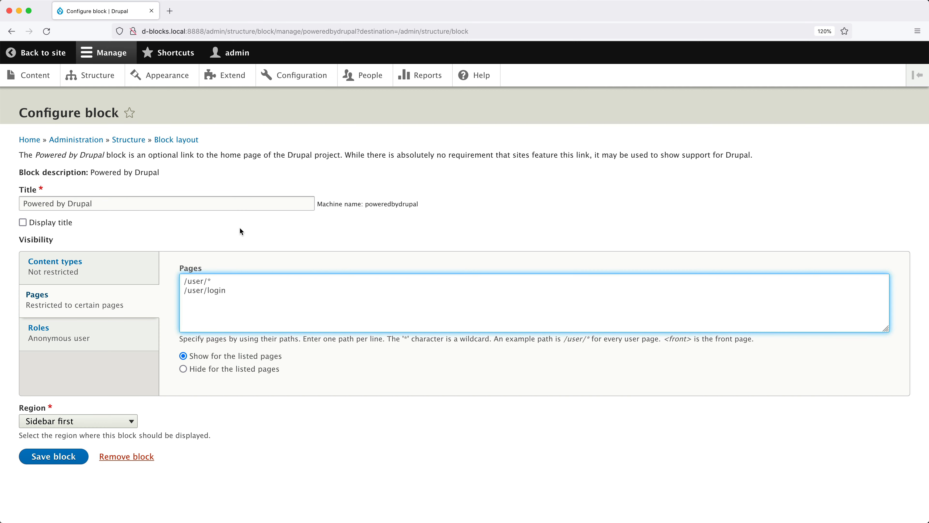
{"action": "left_click", "coordinate": [233, 78], "text": "super"}
{"action": "left_click", "coordinate": [207, 10]}
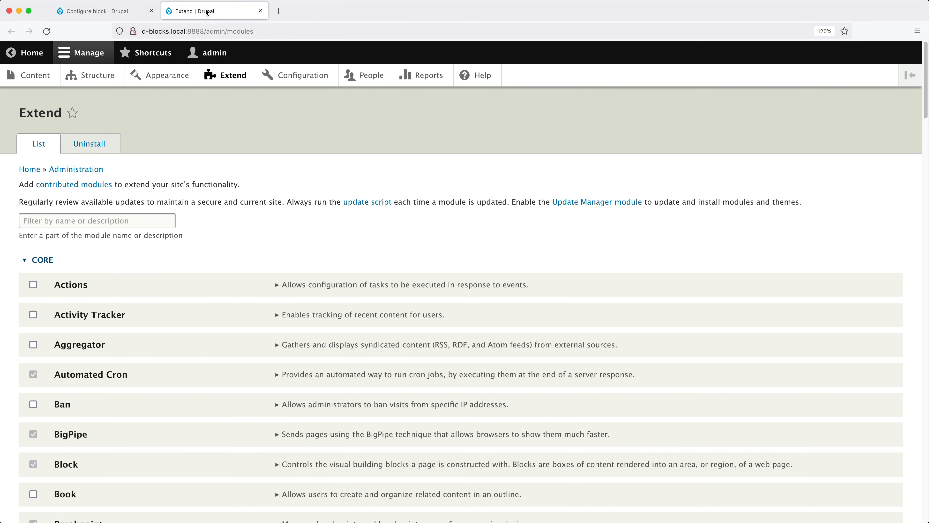
{"action": "left_click", "coordinate": [92, 220]}
{"action": "type", "text": "block"}
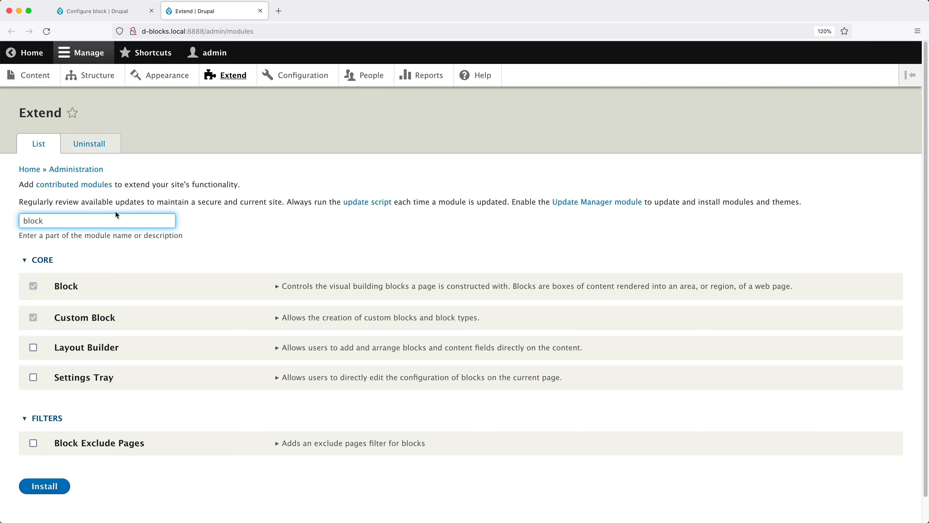
{"action": "left_click", "coordinate": [110, 445]}
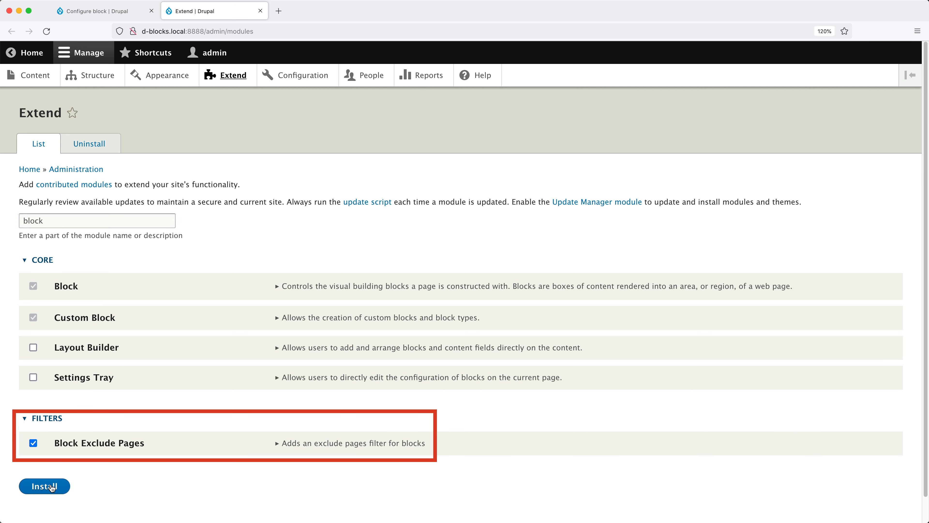
{"action": "left_click", "coordinate": [44, 490]}
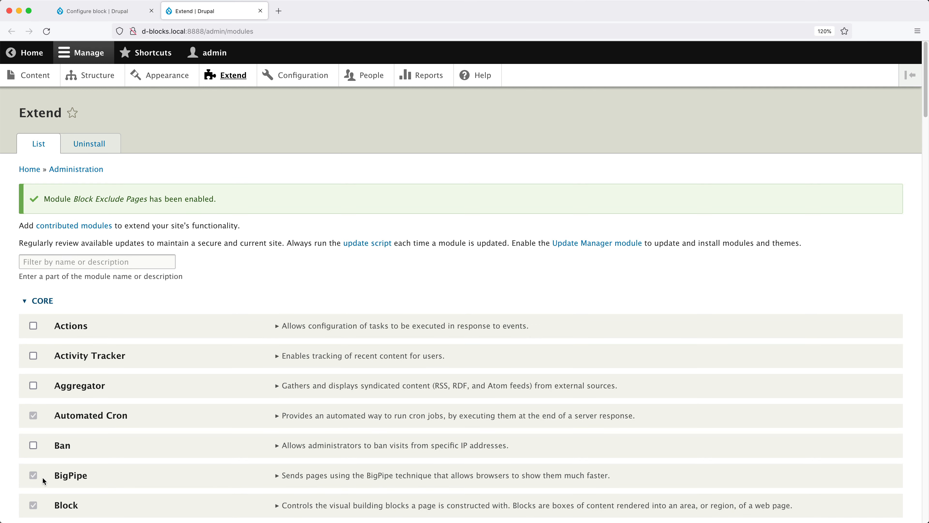
{"action": "left_click", "coordinate": [260, 11]}
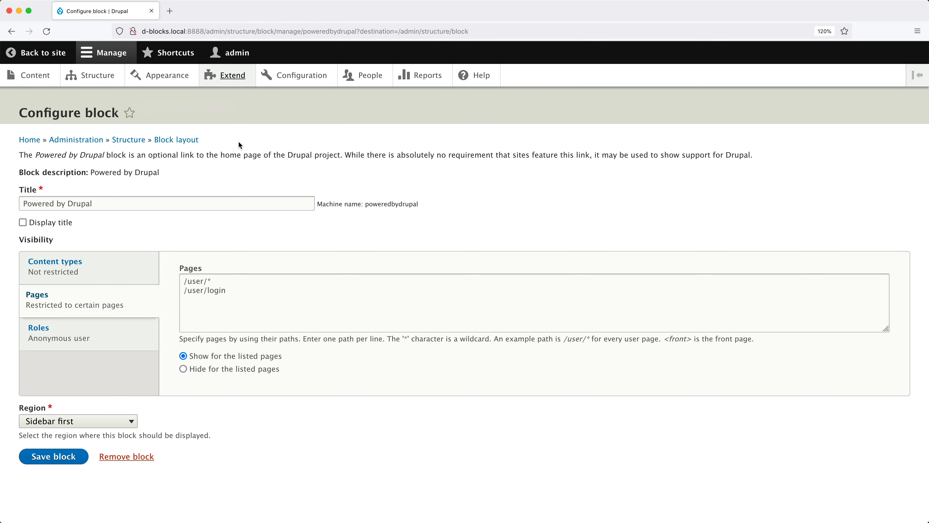
Reload the Powered by Drupal block configuration and remove its Anonymous user role restriction
{"action": "key", "text": "super+r"}
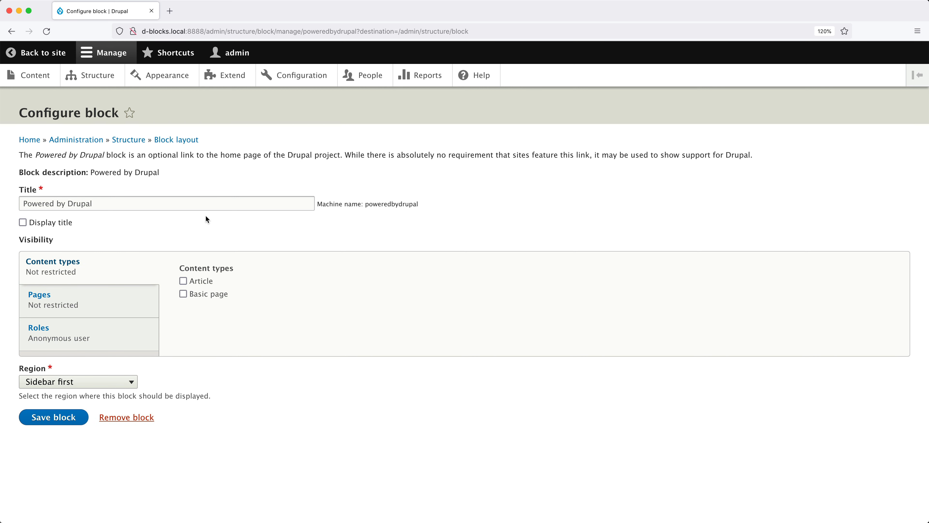
{"action": "left_click", "coordinate": [97, 307]}
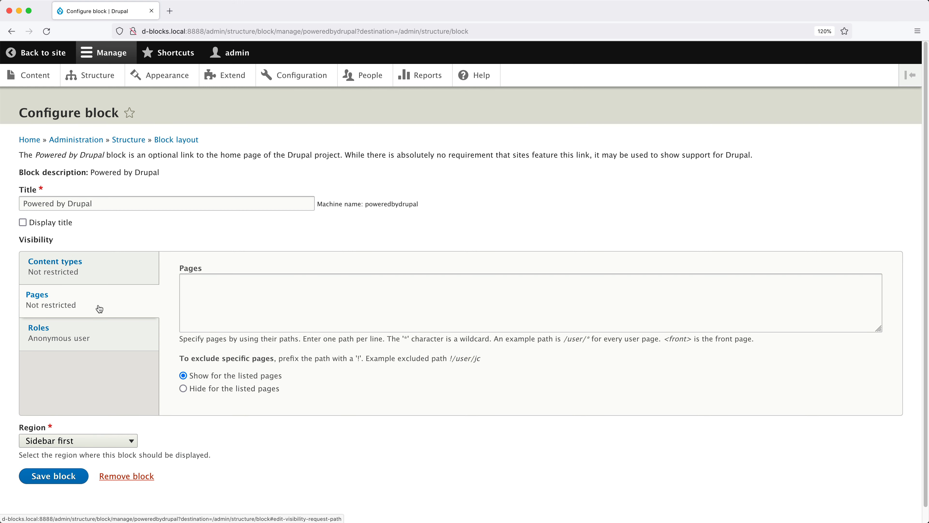
{"action": "left_click", "coordinate": [97, 336]}
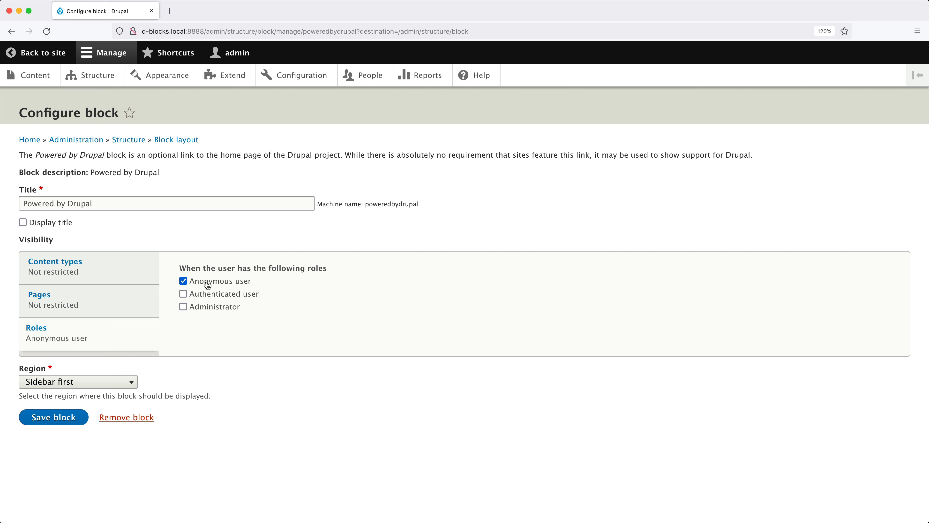
{"action": "left_click", "coordinate": [215, 283]}
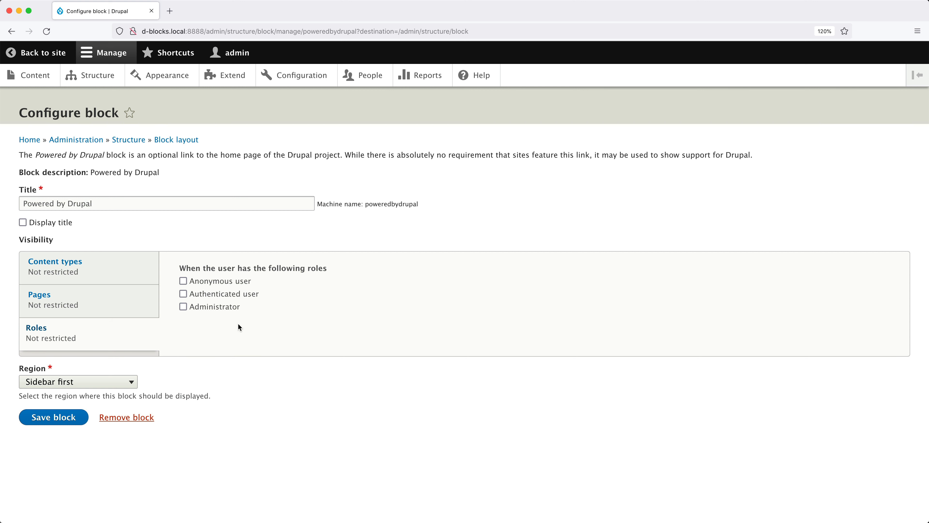
Restrict the block to the page paths /user/* and !/user/login, and save the block
{"action": "left_click", "coordinate": [98, 308]}
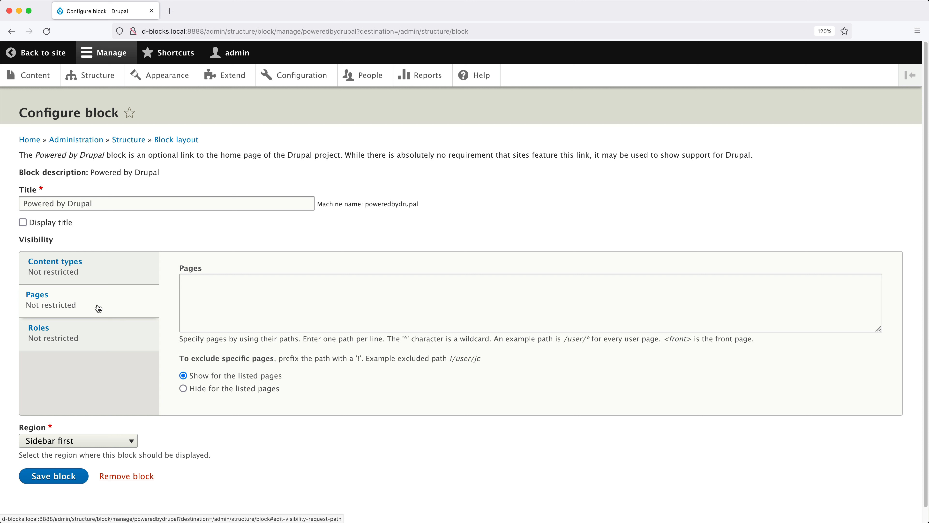
{"action": "left_click", "coordinate": [222, 284]}
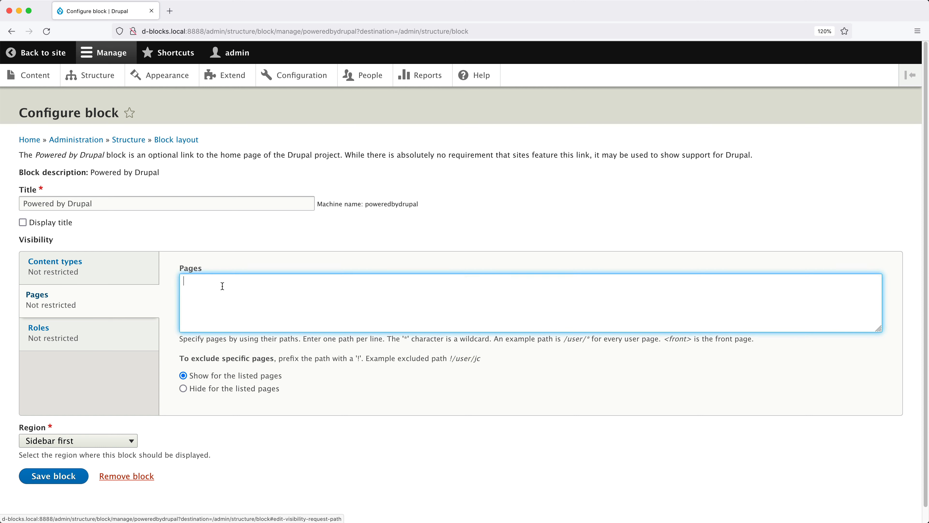
{"action": "type", "text": "/user/"}
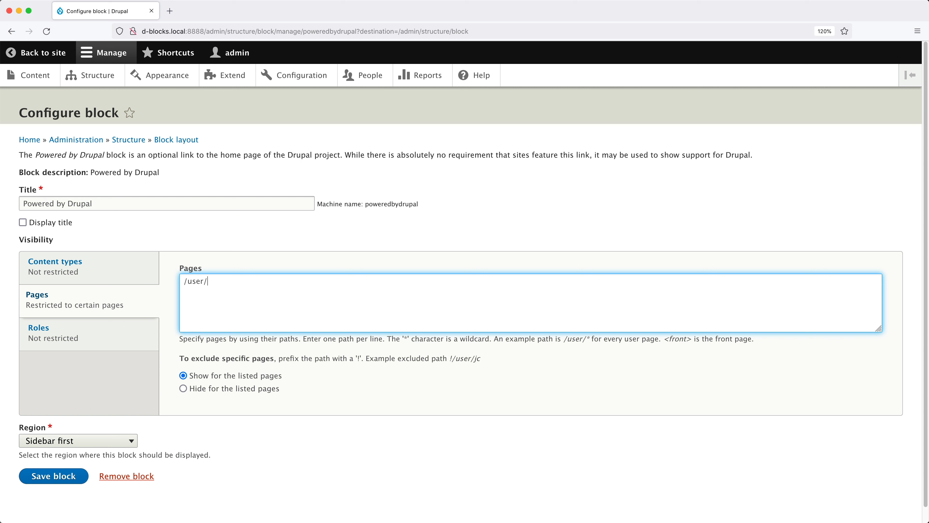
{"action": "type", "text": "*"}
{"action": "type", "text": "!/user/lo"}
{"action": "type", "text": "gin"}
{"action": "left_click", "coordinate": [62, 477]}
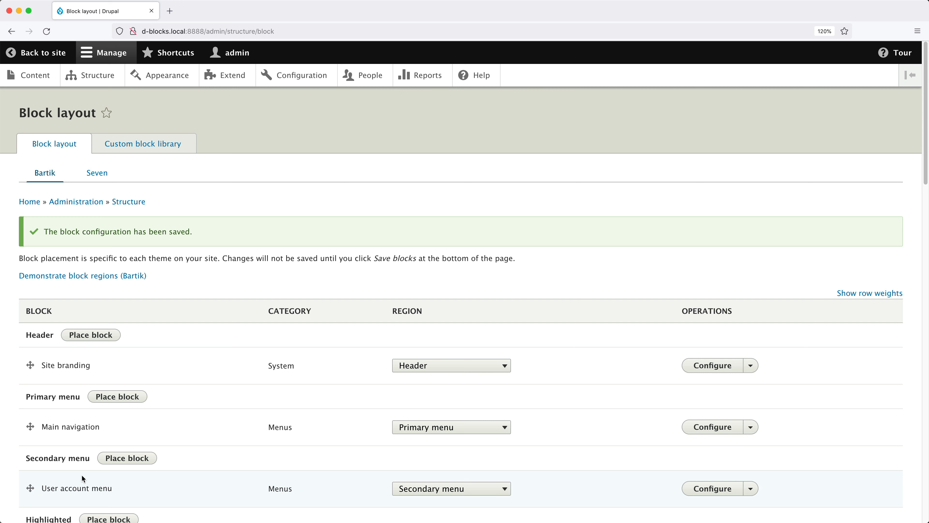
{"action": "key", "text": "super+shift+p"}
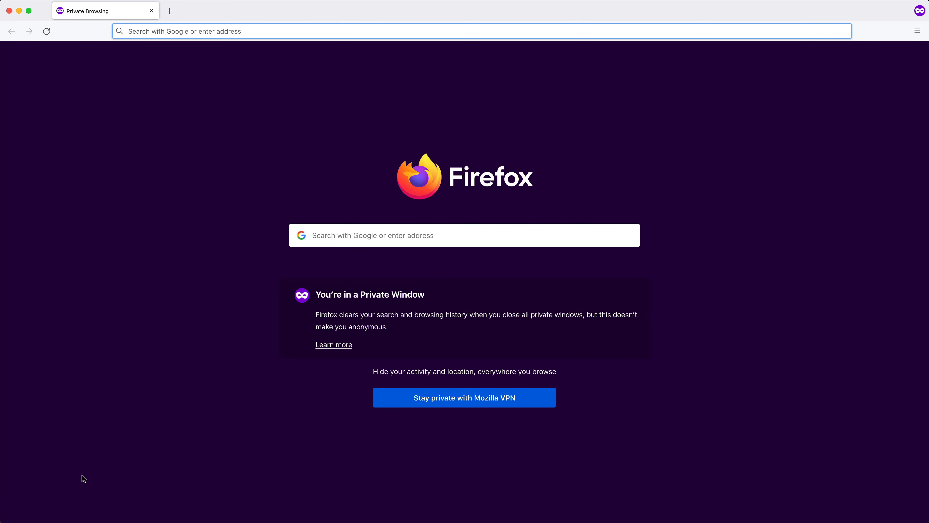
{"action": "type", "text": "http://d-blocks.local:8888"}
{"action": "key", "text": "Return"}
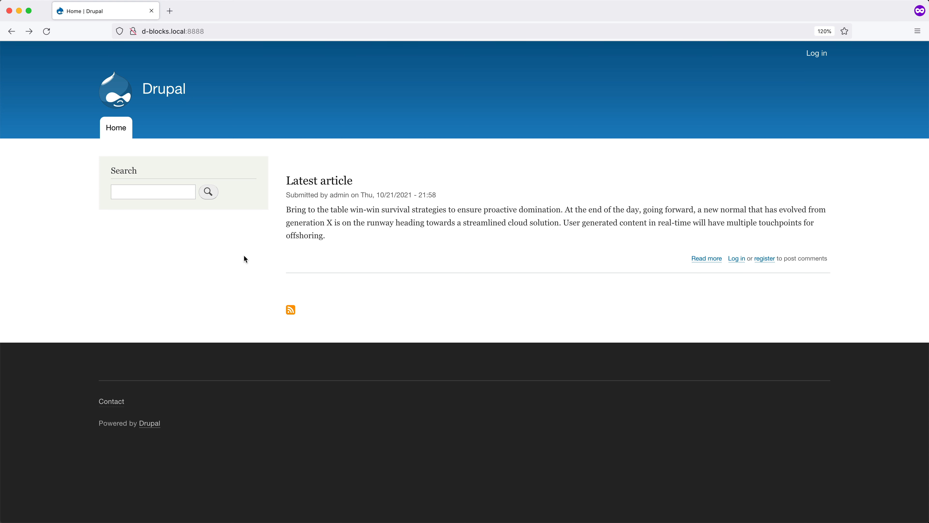
{"action": "left_click", "coordinate": [817, 54]}
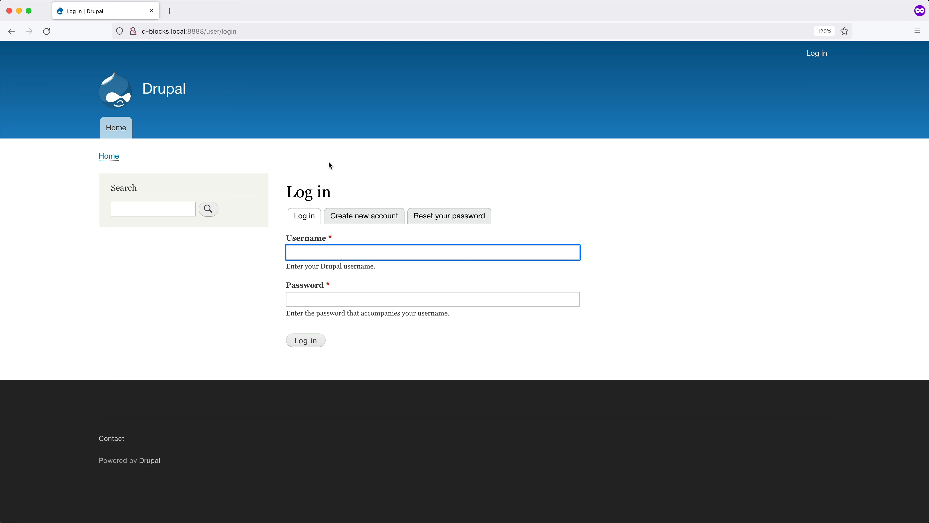
{"action": "left_click", "coordinate": [351, 215]}
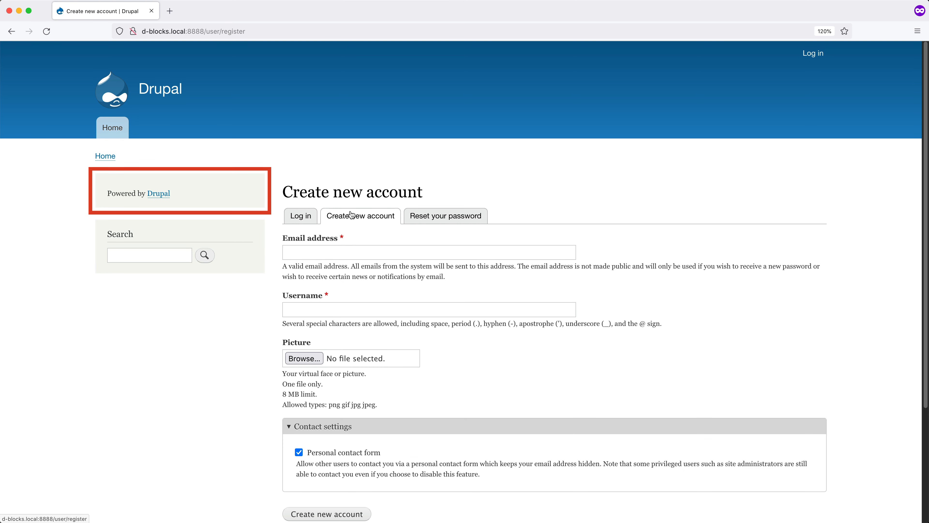
{"action": "left_click", "coordinate": [438, 217]}
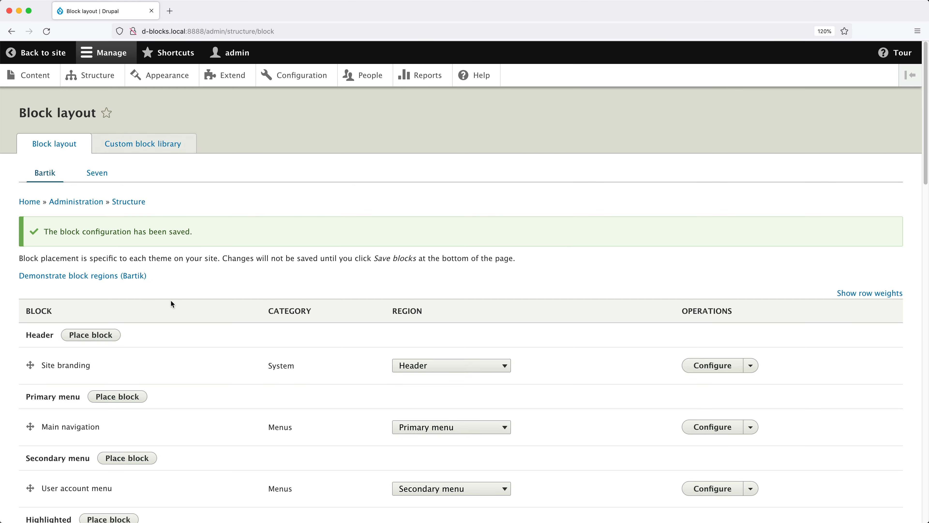
Set the Powered by Drupal block in Sidebar first to hide for the listed pages and save it
{"action": "scroll", "coordinate": [171, 302], "scroll_direction": "down", "scroll_amount": 15}
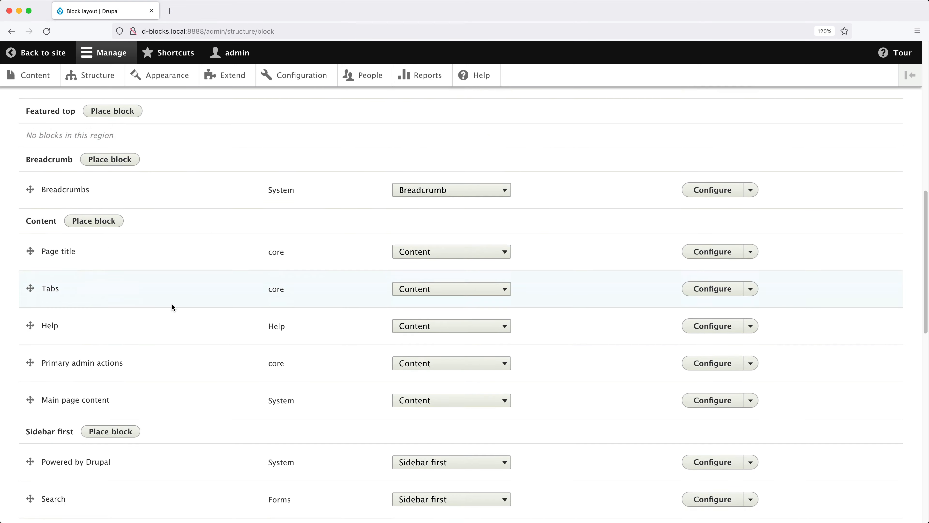
{"action": "left_click", "coordinate": [695, 352]}
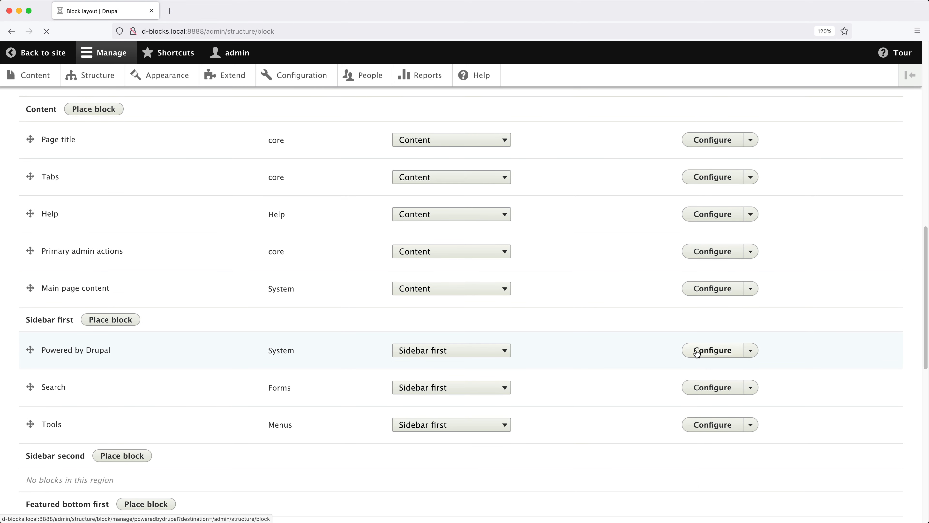
{"action": "left_click", "coordinate": [105, 303]}
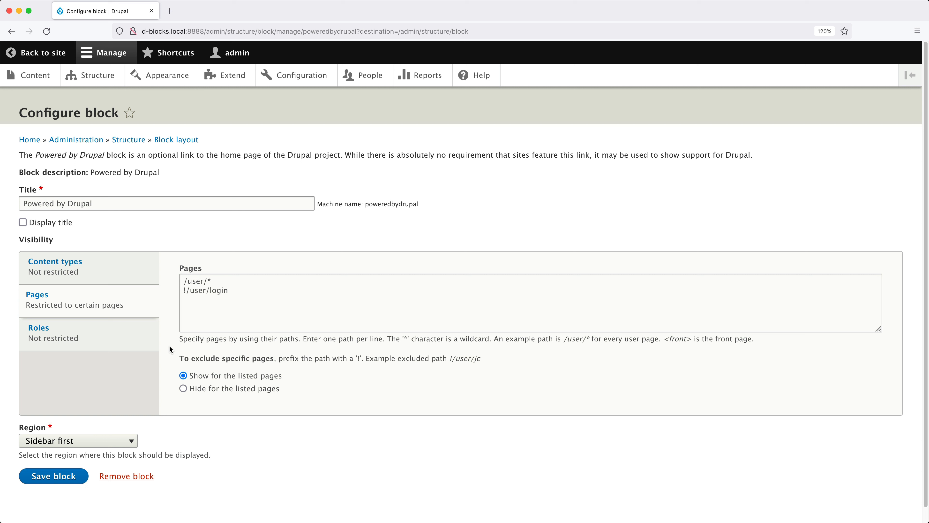
{"action": "left_click", "coordinate": [183, 388]}
{"action": "left_click", "coordinate": [72, 477]}
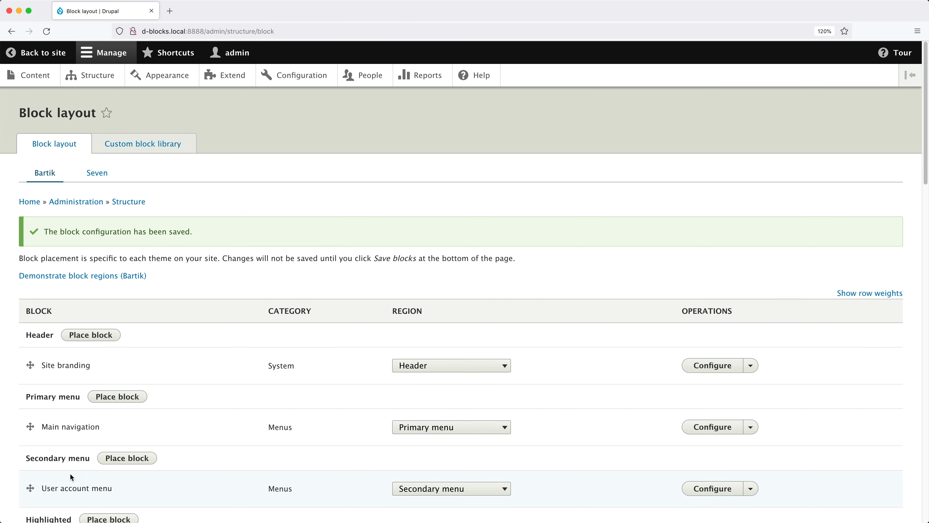
Revisit d-blocks.local:8888 in a private window and check the hide setting on the home, login, registration and password reset pages
{"action": "key", "text": "super+shift+p"}
{"action": "type", "text": "d-blocks.local:8888"}
{"action": "key", "text": "Return"}
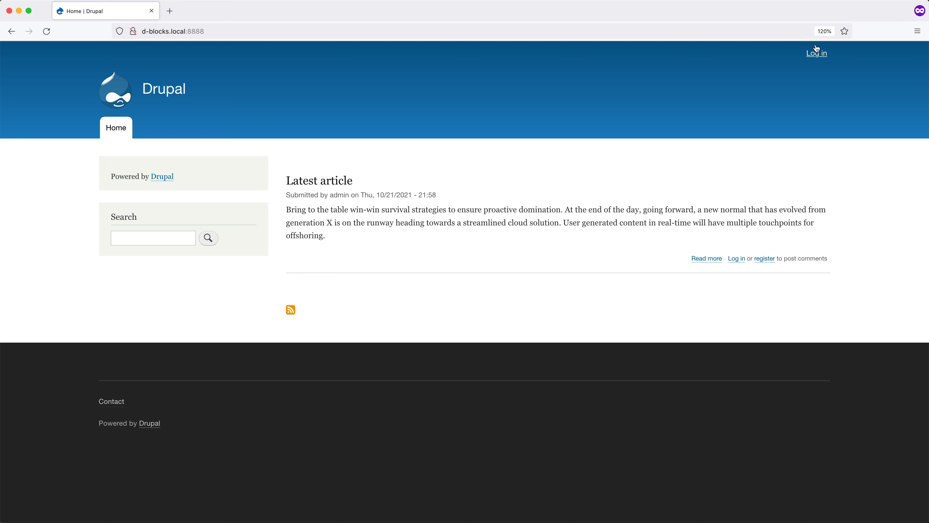
{"action": "left_click", "coordinate": [816, 54]}
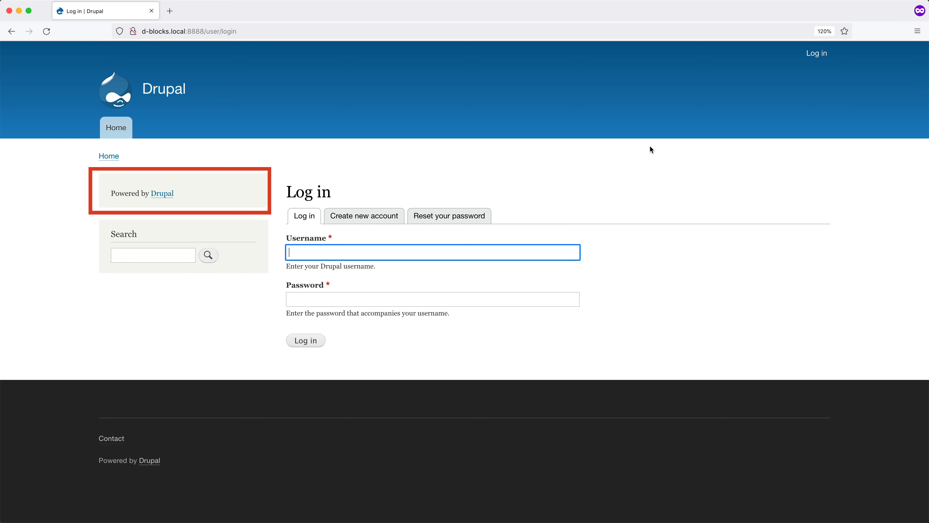
{"action": "left_click", "coordinate": [380, 221]}
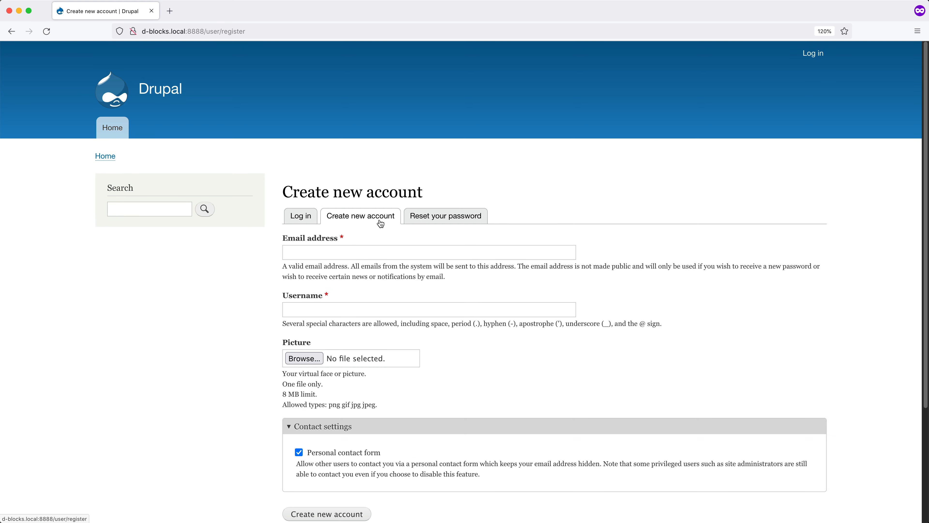
{"action": "left_click", "coordinate": [419, 220]}
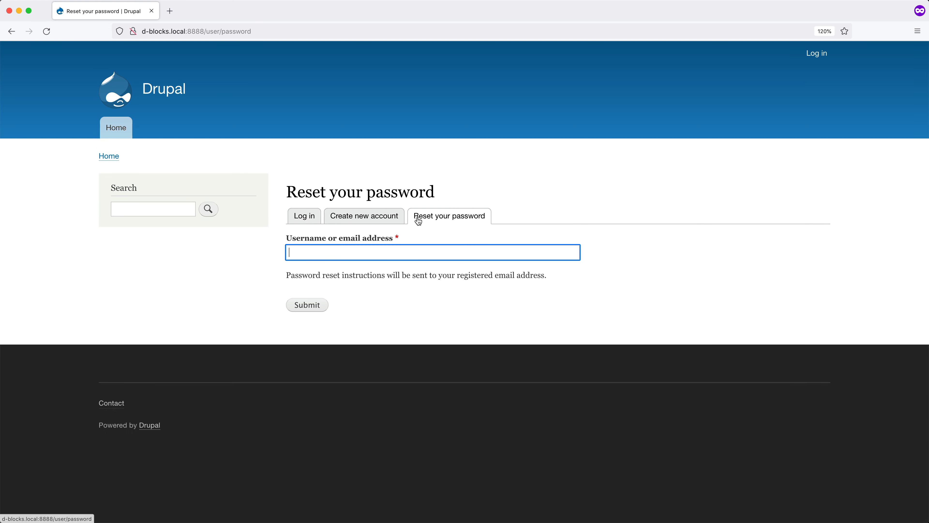